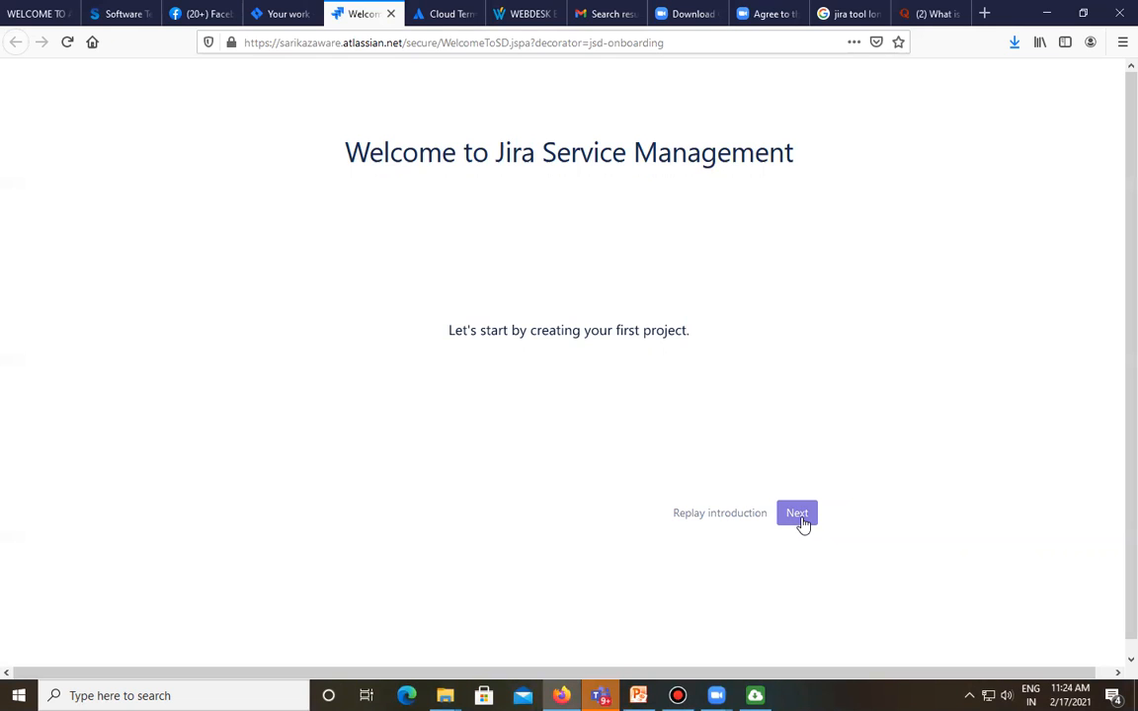
# Create a service project named "Demo Project" from the IT service management template
pyautogui.click(800, 516)
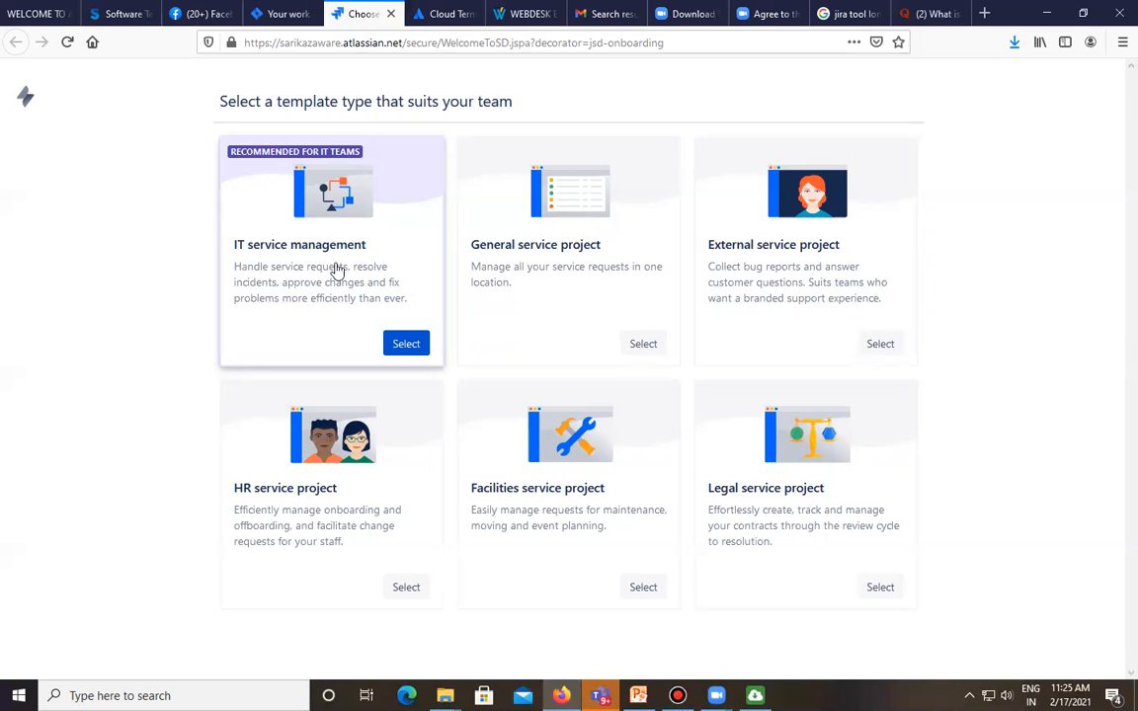
pyautogui.click(408, 343)
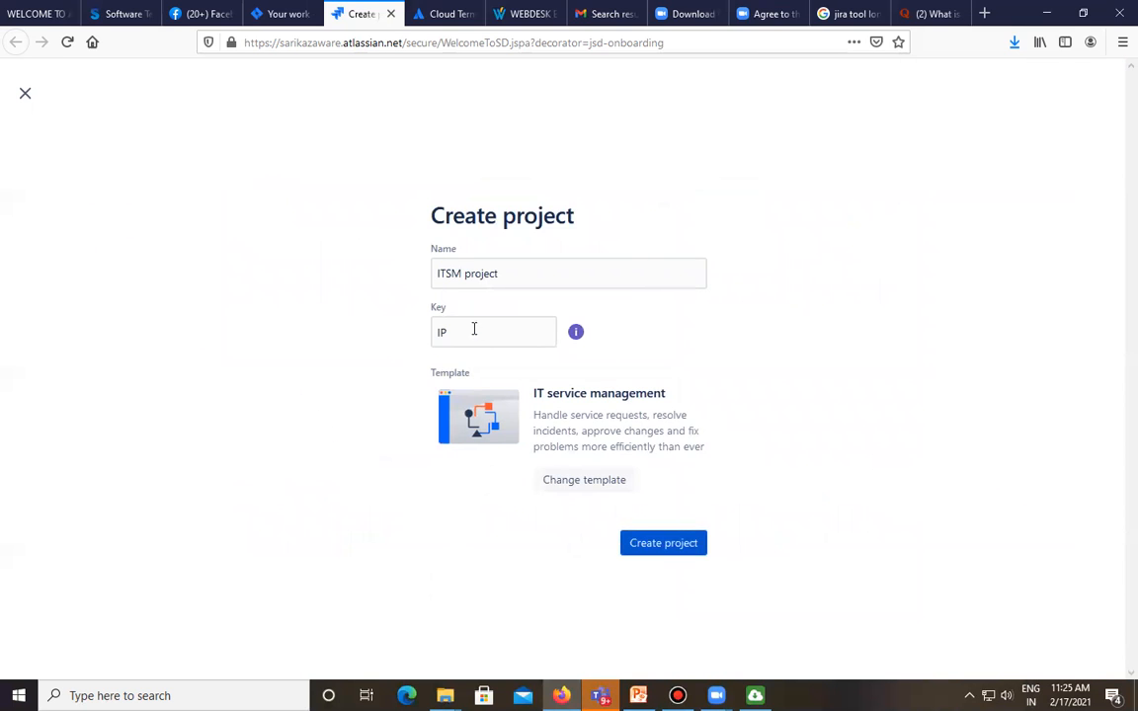
pyautogui.click(544, 276)
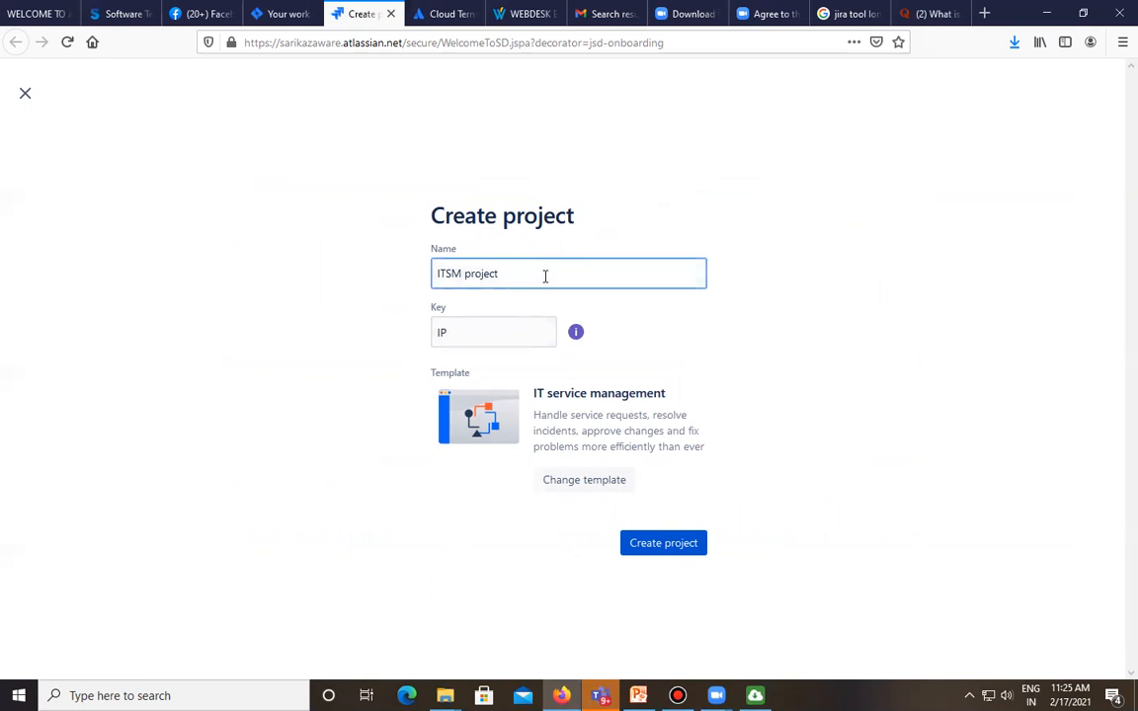
pyautogui.press('BackSpace')
pyautogui.press('BackSpace')
pyautogui.press('BackSpace')
pyautogui.press('BackSpace')
pyautogui.press('BackSpace')
pyautogui.press('BackSpace')
pyautogui.press('BackSpace')
pyautogui.press('BackSpace')
pyautogui.press('BackSpace')
pyautogui.press('BackSpace')
pyautogui.press('BackSpace')
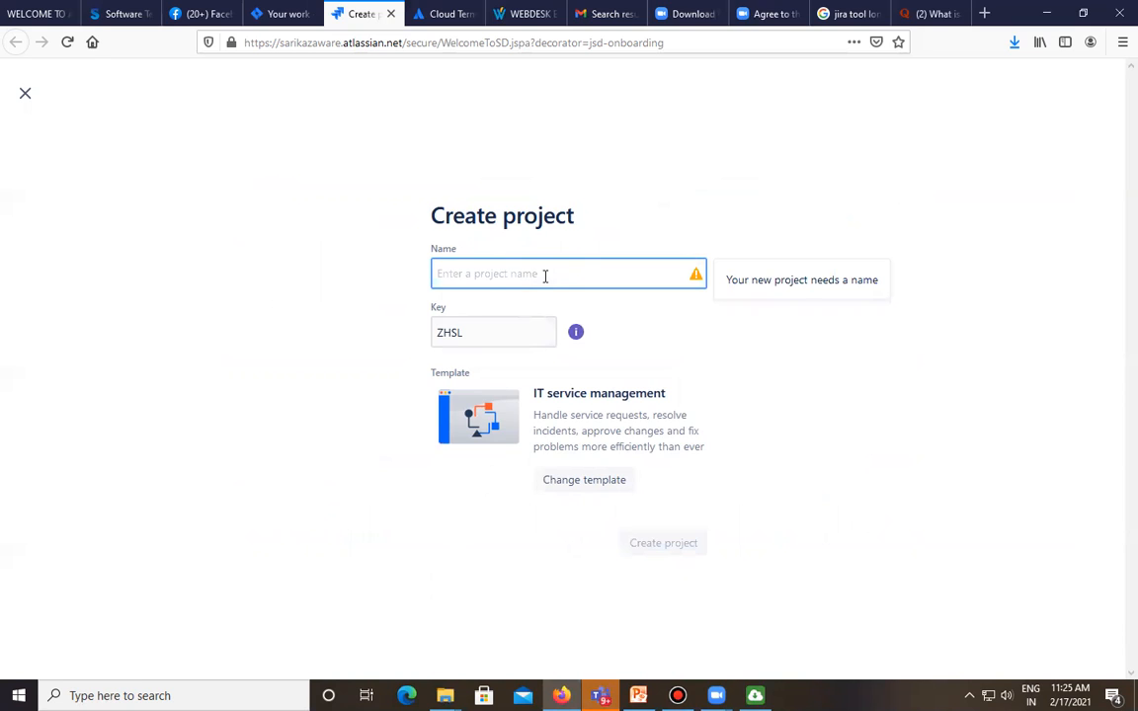
pyautogui.write('dE')
pyautogui.press('BackSpace')
pyautogui.press('BackSpace')
pyautogui.press('BackSpace')
pyautogui.press('BackSpace')
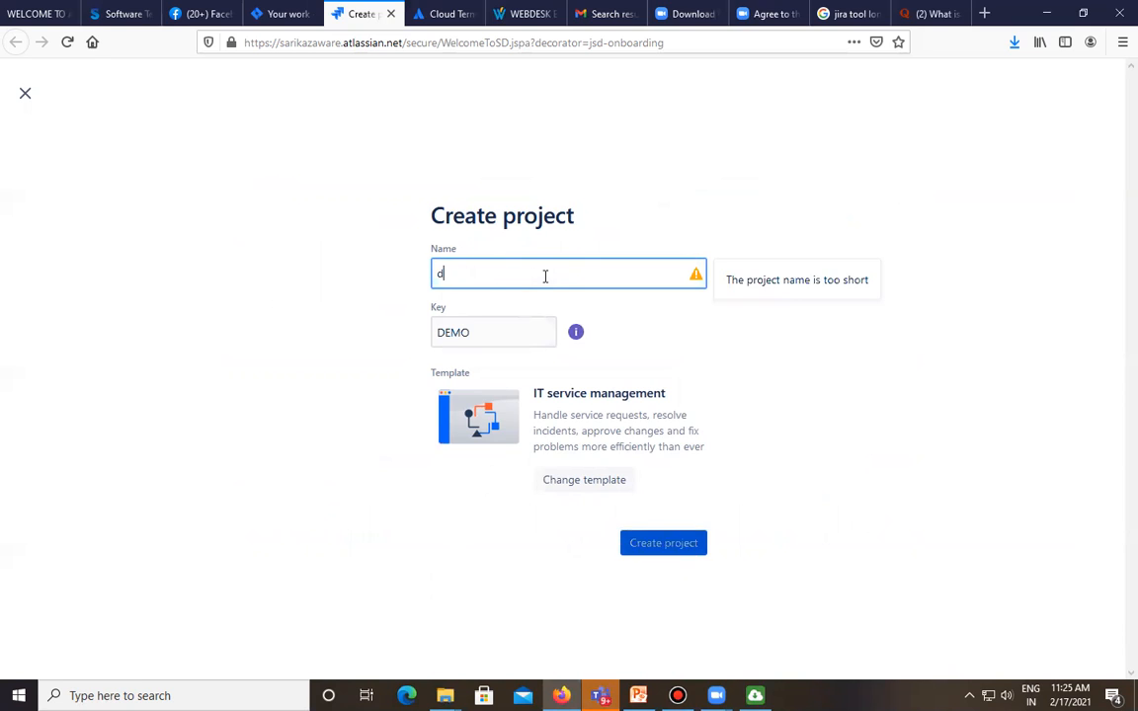
pyautogui.write('Demo Project')
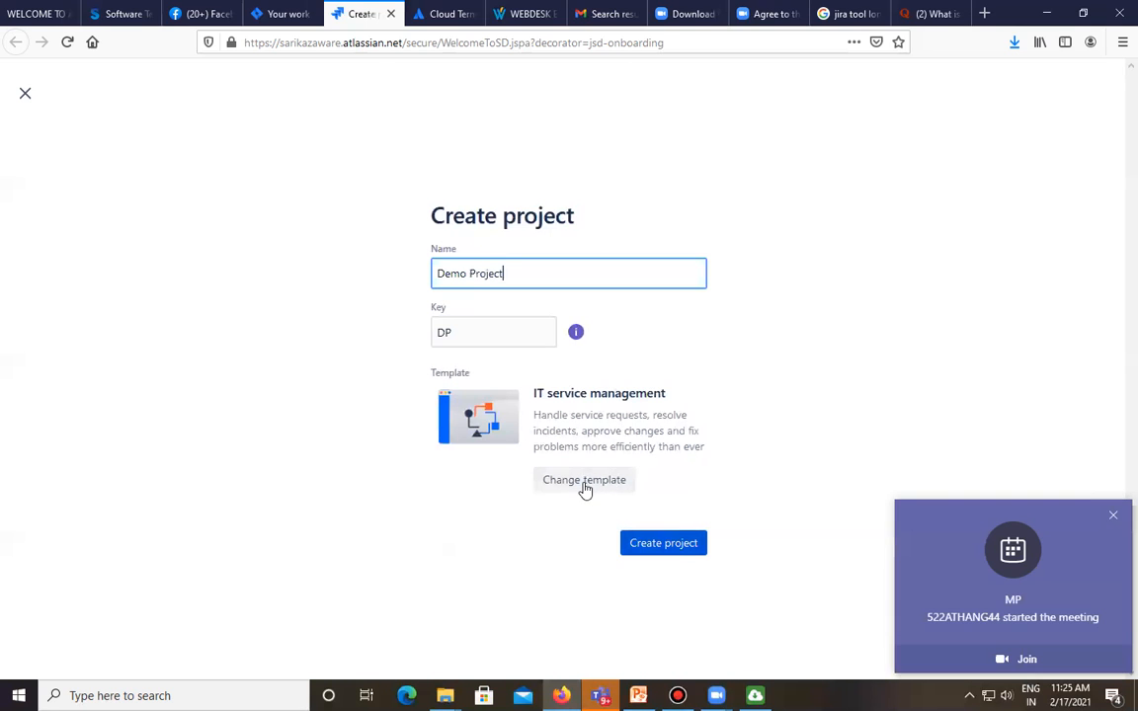
pyautogui.click(1111, 515)
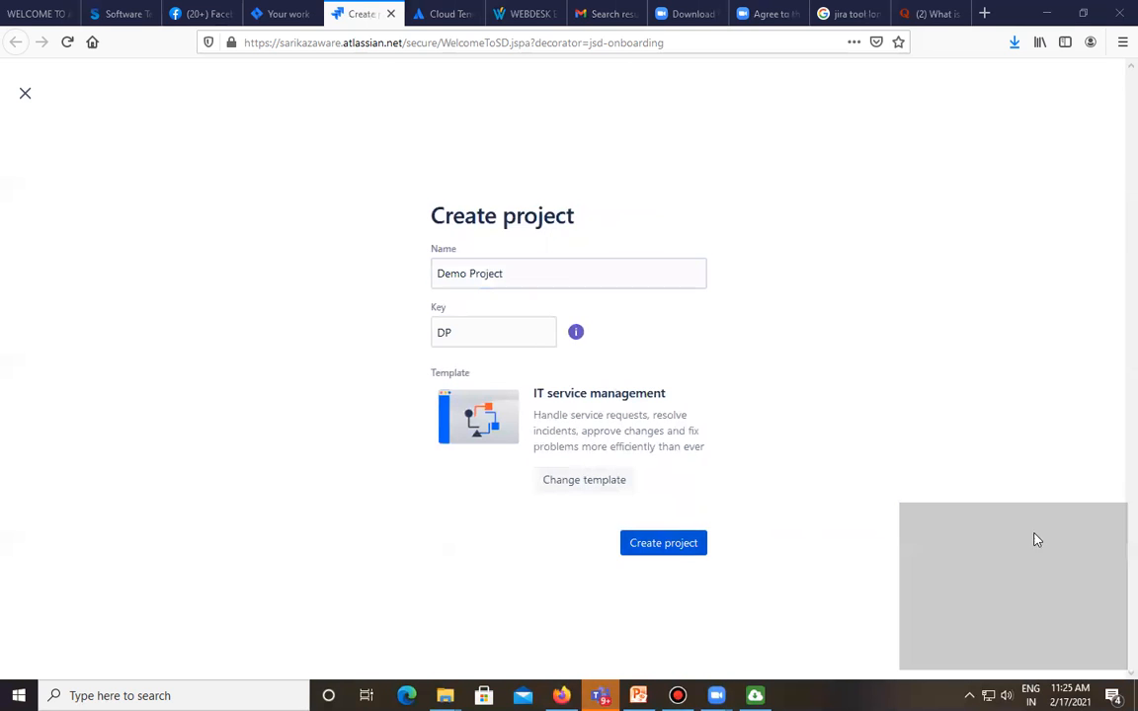
pyautogui.click(695, 558)
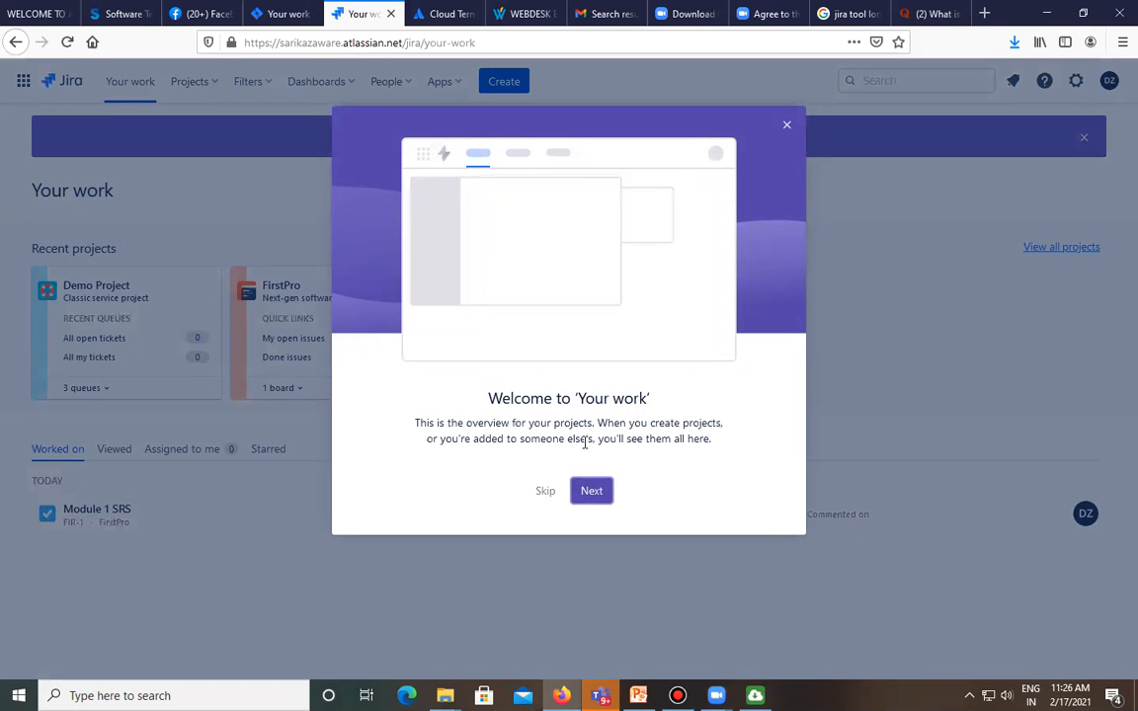
# Finish the "Your work" introduction and open Demo Project from the recent projects
pyautogui.click(592, 490)
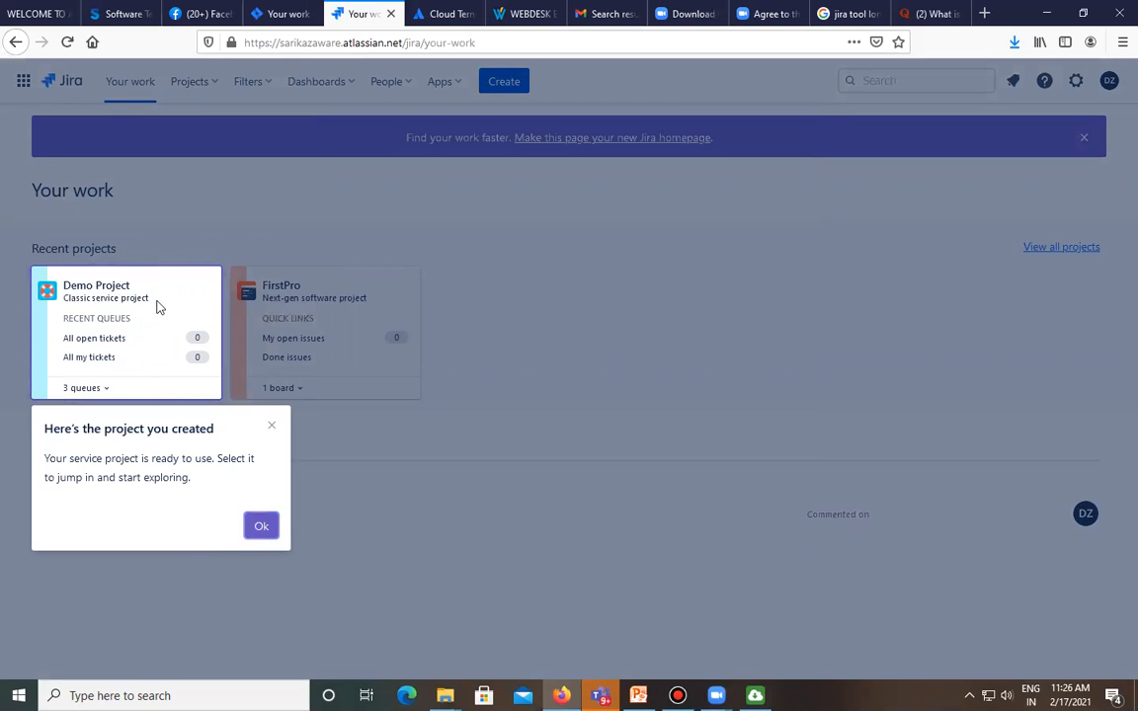
pyautogui.click(263, 528)
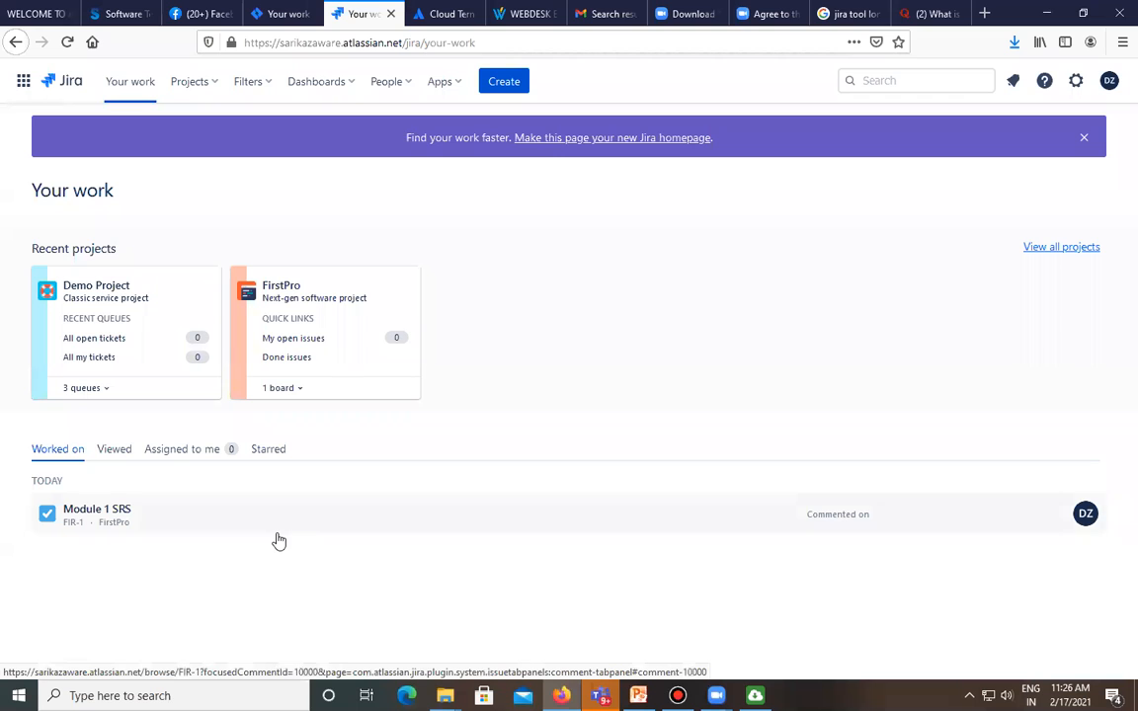
pyautogui.click(101, 304)
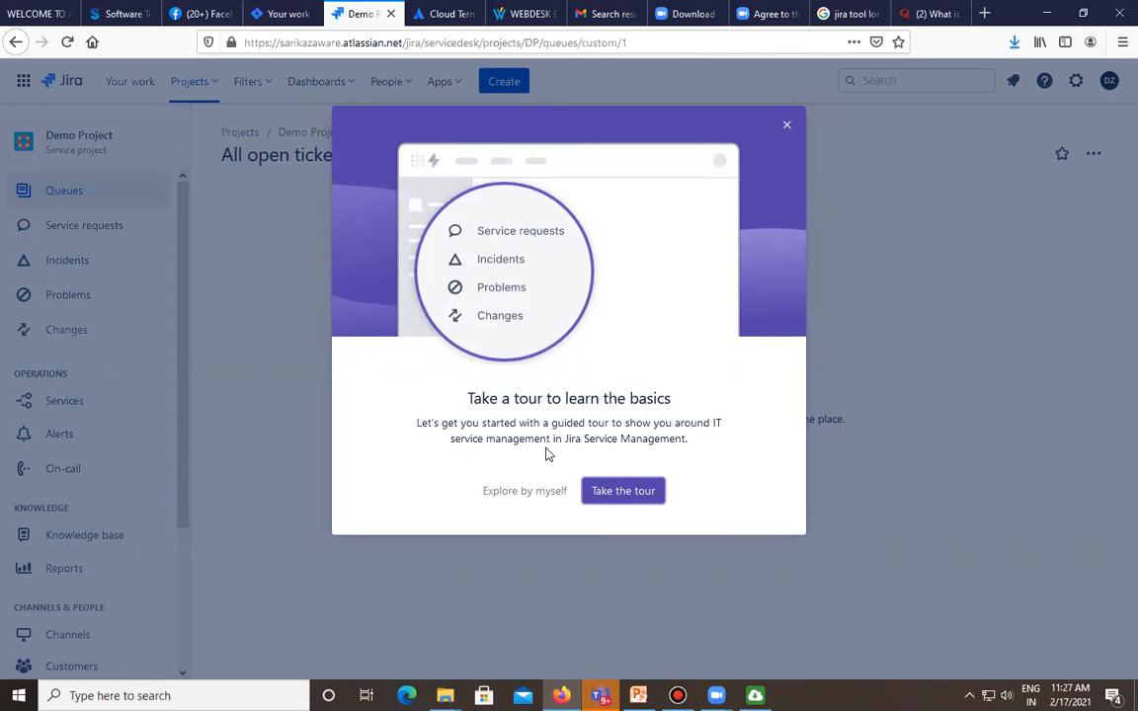
# Take Demo Project's guided tour through creating requests and tracking work, and close it at the critical incident tip
pyautogui.click(638, 500)
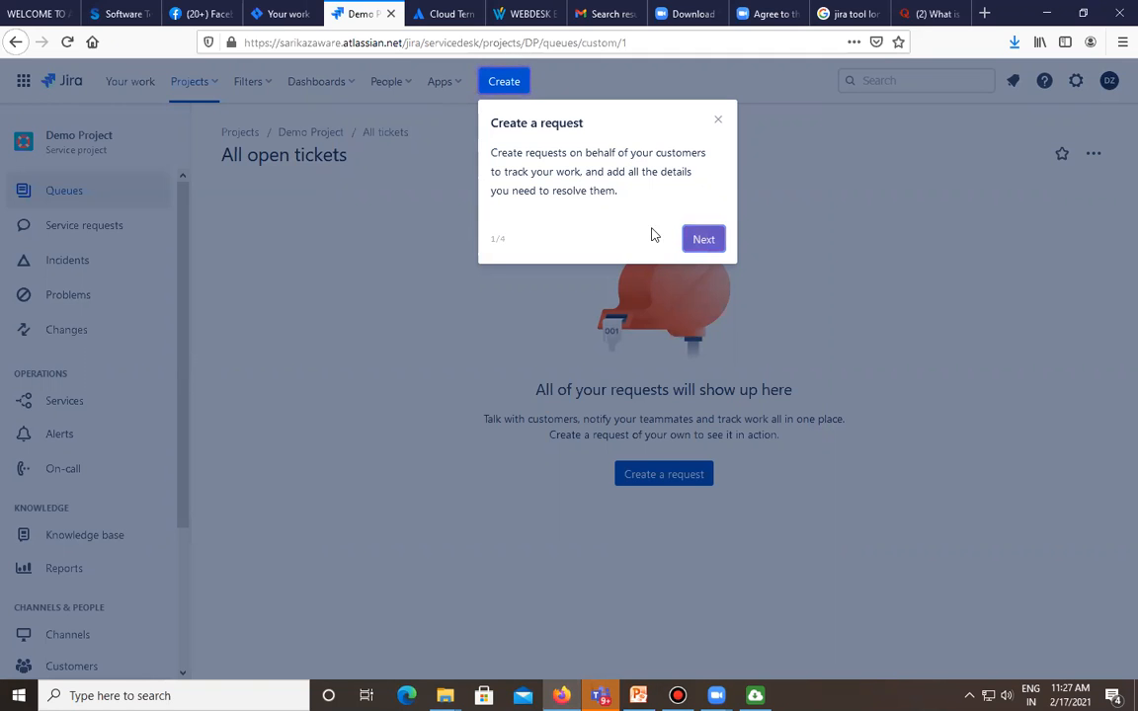
pyautogui.click(709, 240)
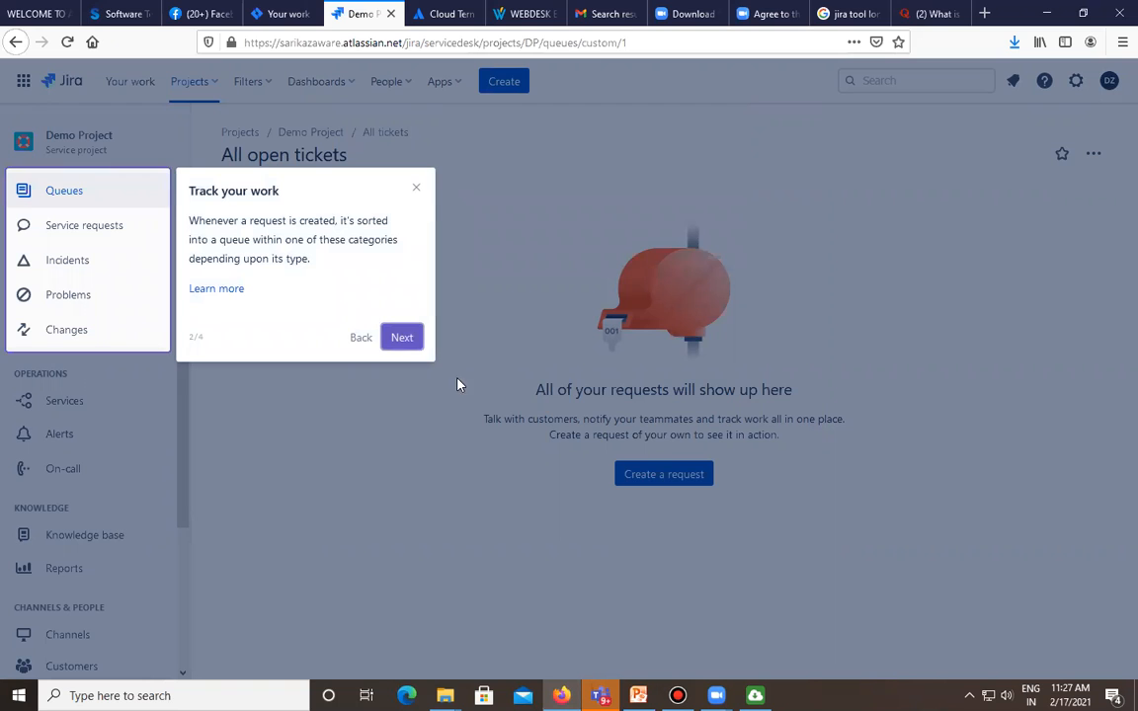
pyautogui.click(406, 338)
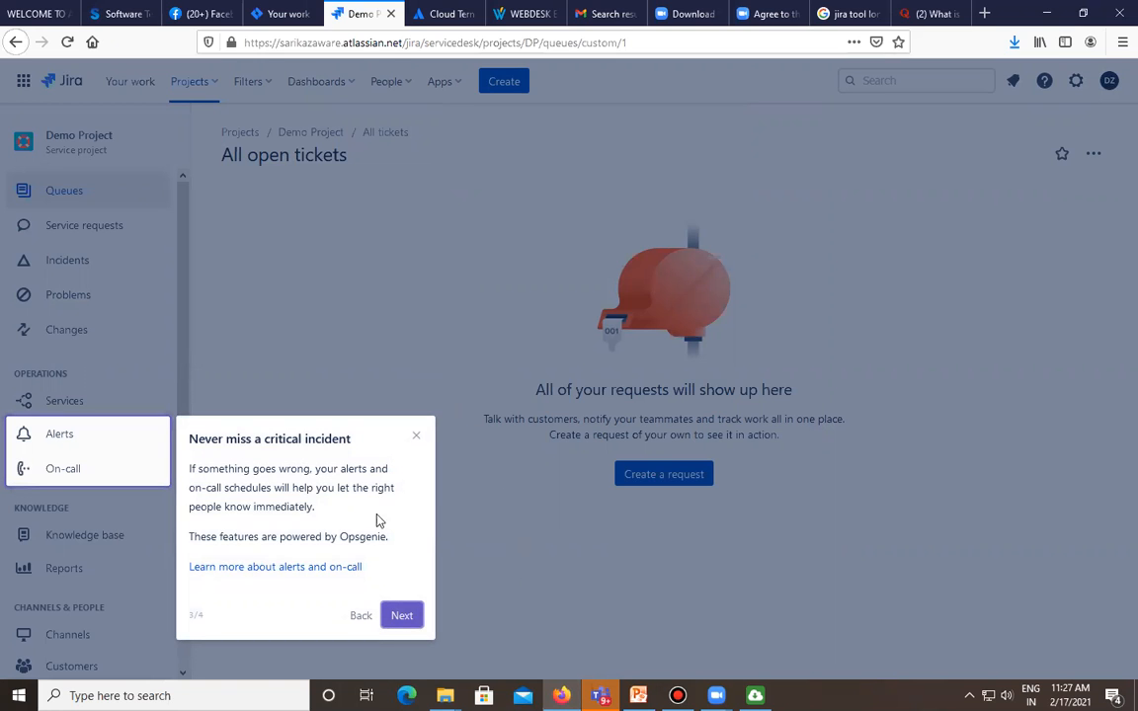
pyautogui.click(416, 437)
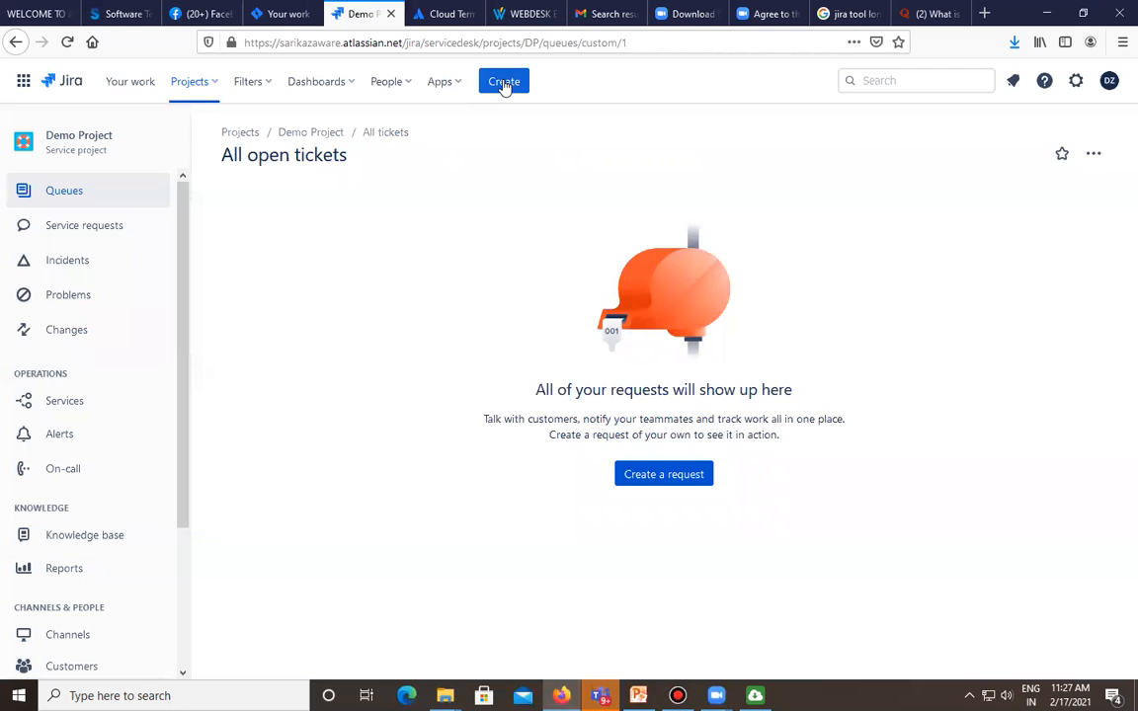
pyautogui.click(390, 85)
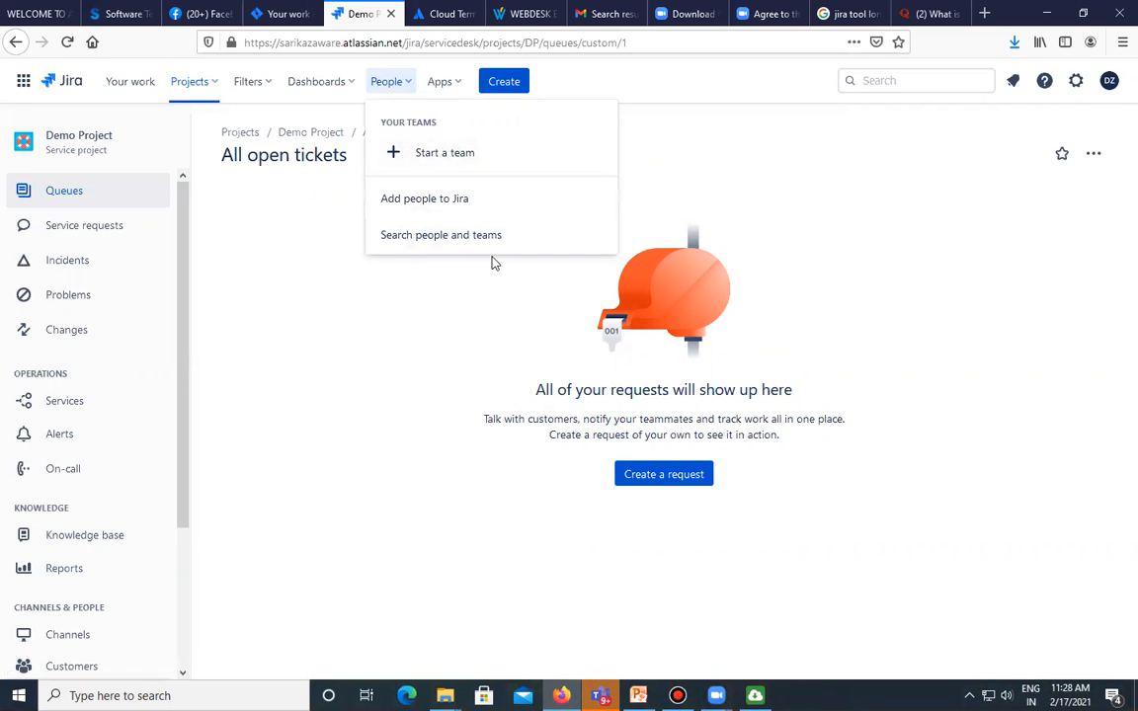
pyautogui.click(317, 84)
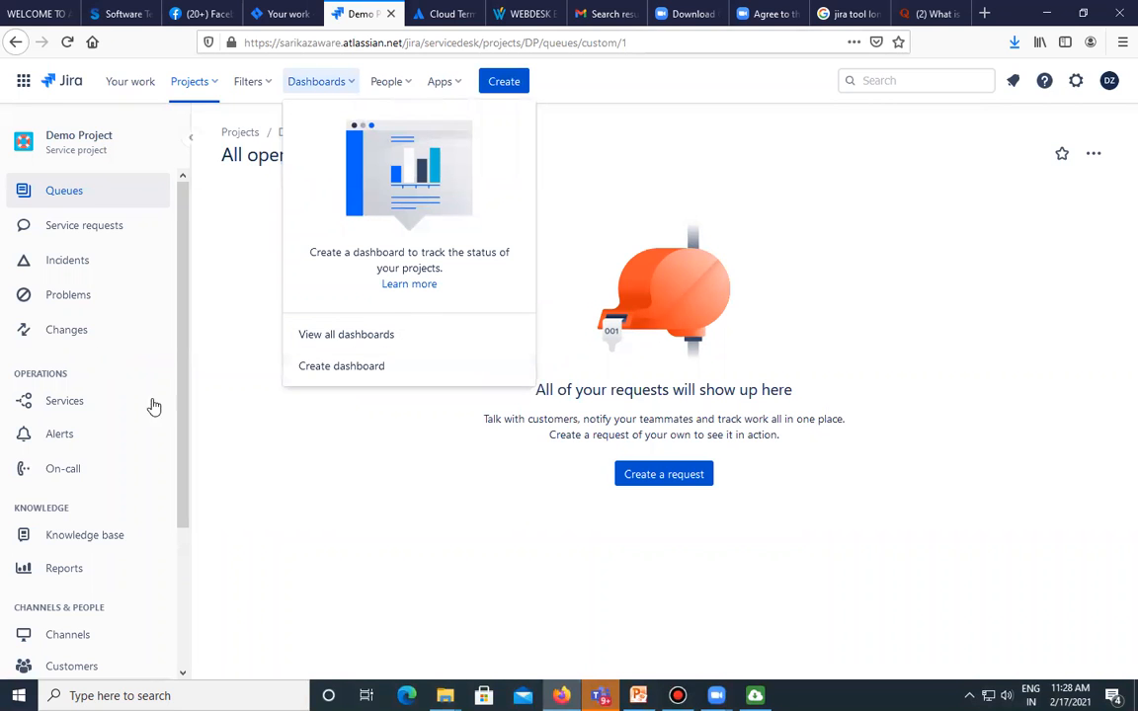
pyautogui.click(249, 83)
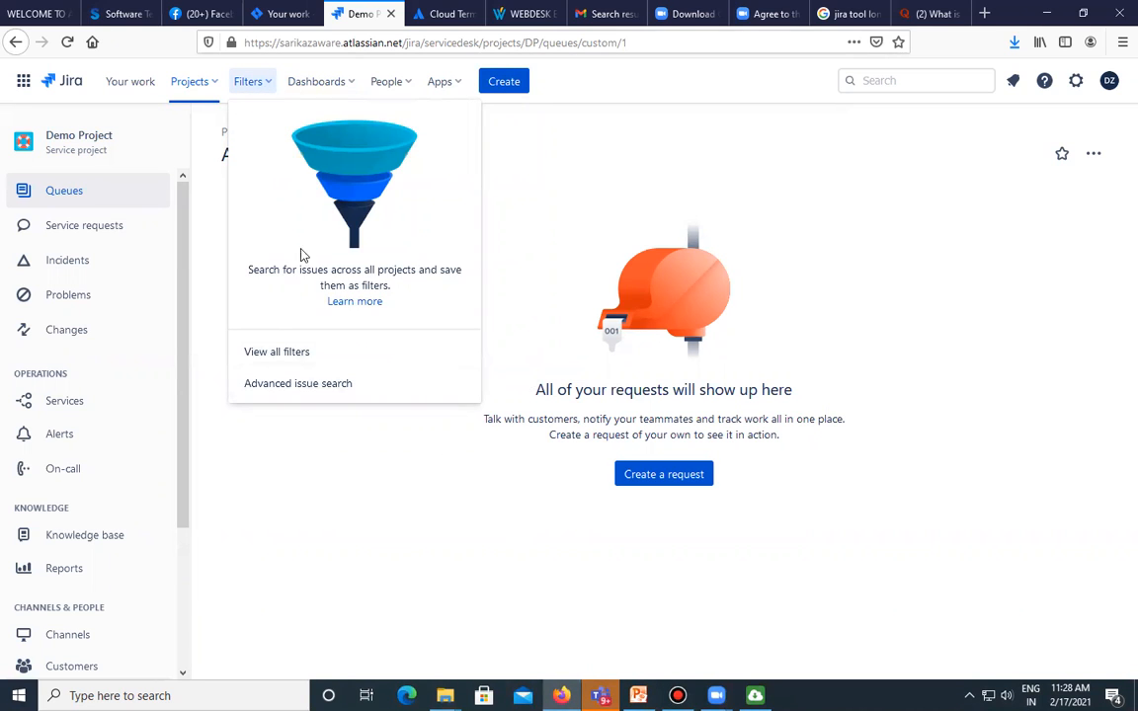
# View the full list of projects
pyautogui.click(190, 83)
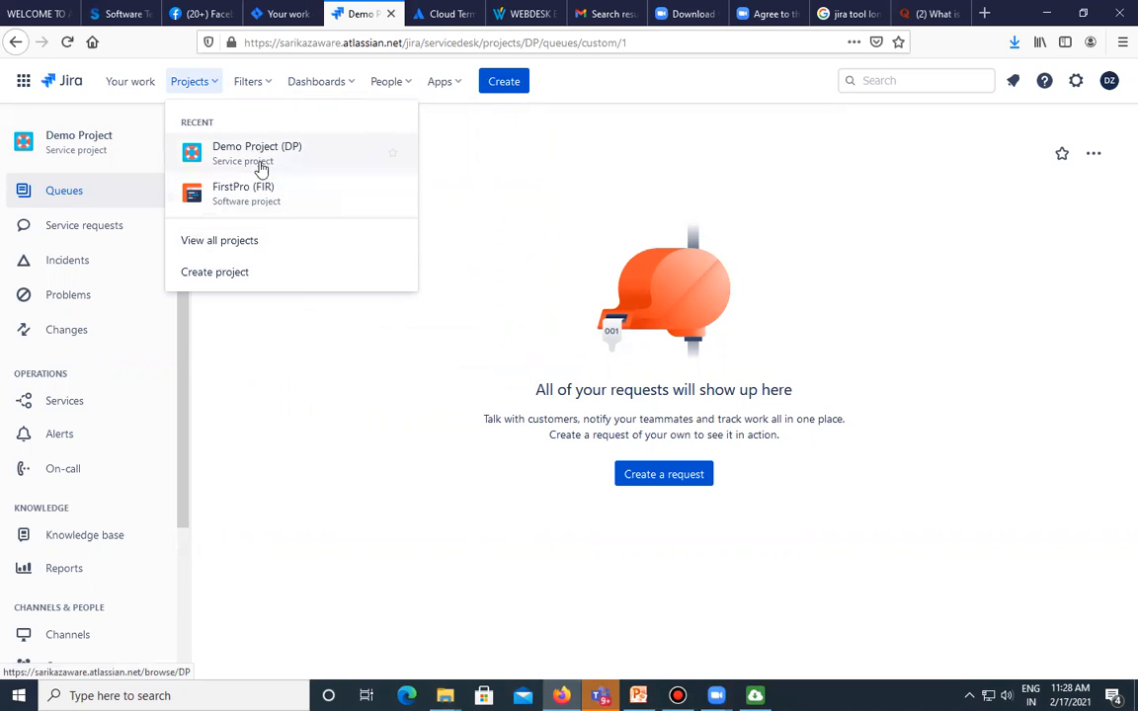
pyautogui.click(254, 243)
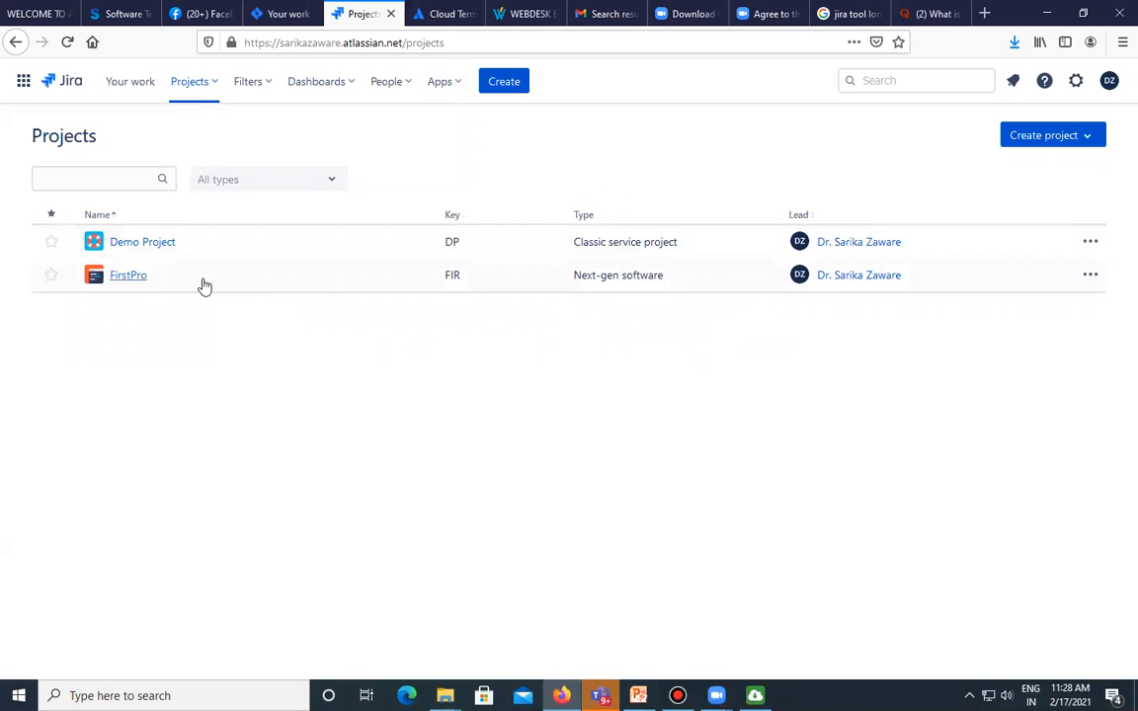
# Open FirstPro's open issues from the "Your work" overview and remove In Progress from the status filter, keeping only To Do
pyautogui.click(129, 87)
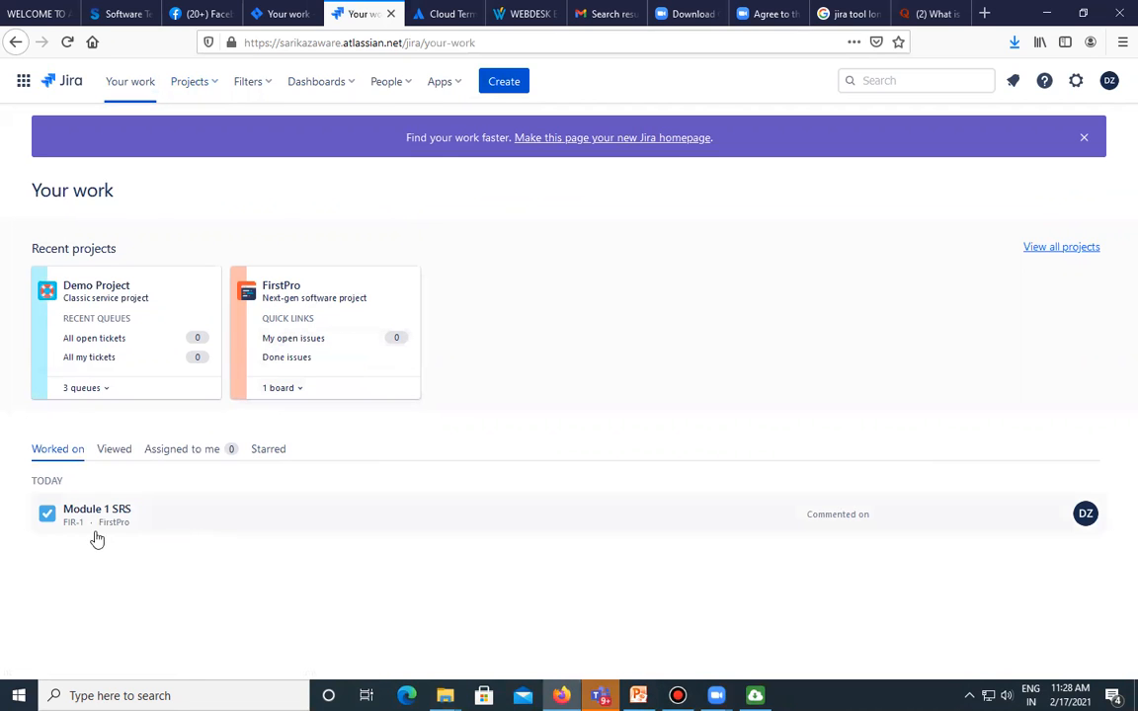
pyautogui.click(302, 338)
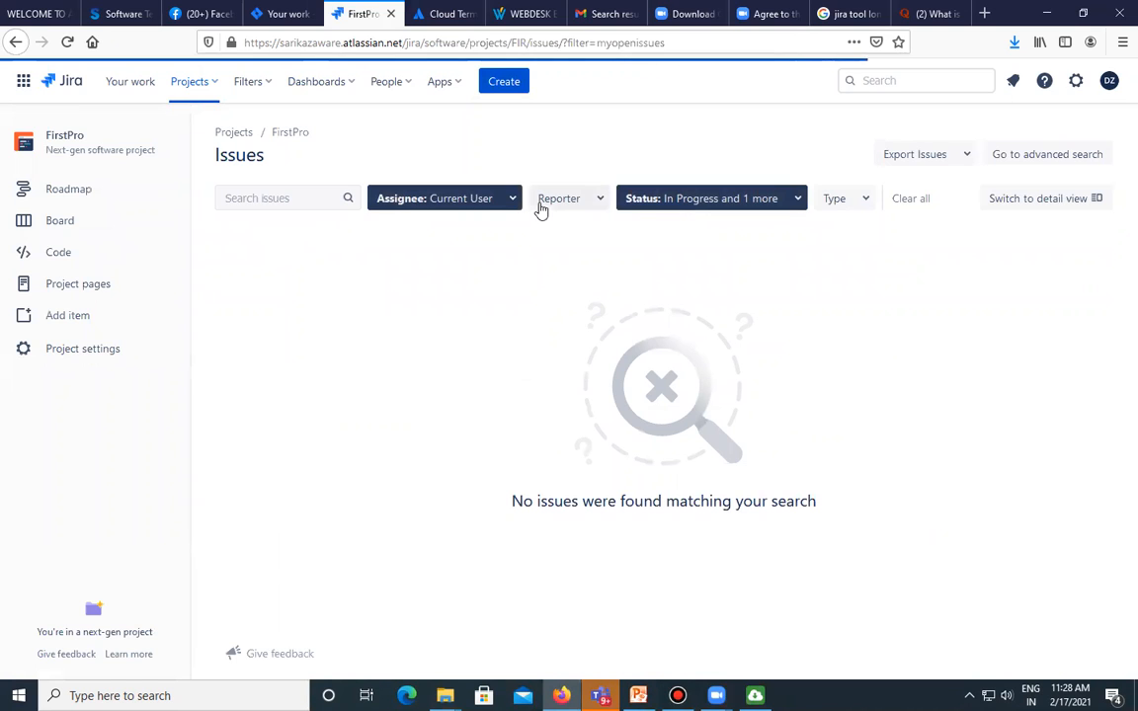
pyautogui.click(508, 208)
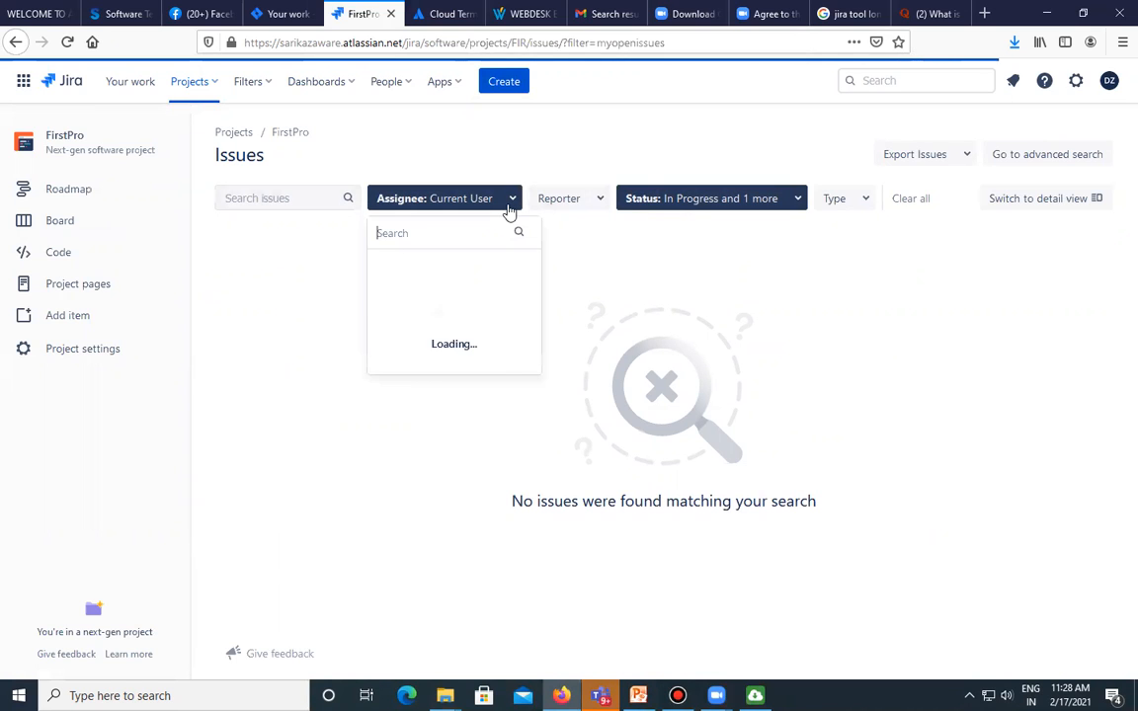
pyautogui.click(297, 265)
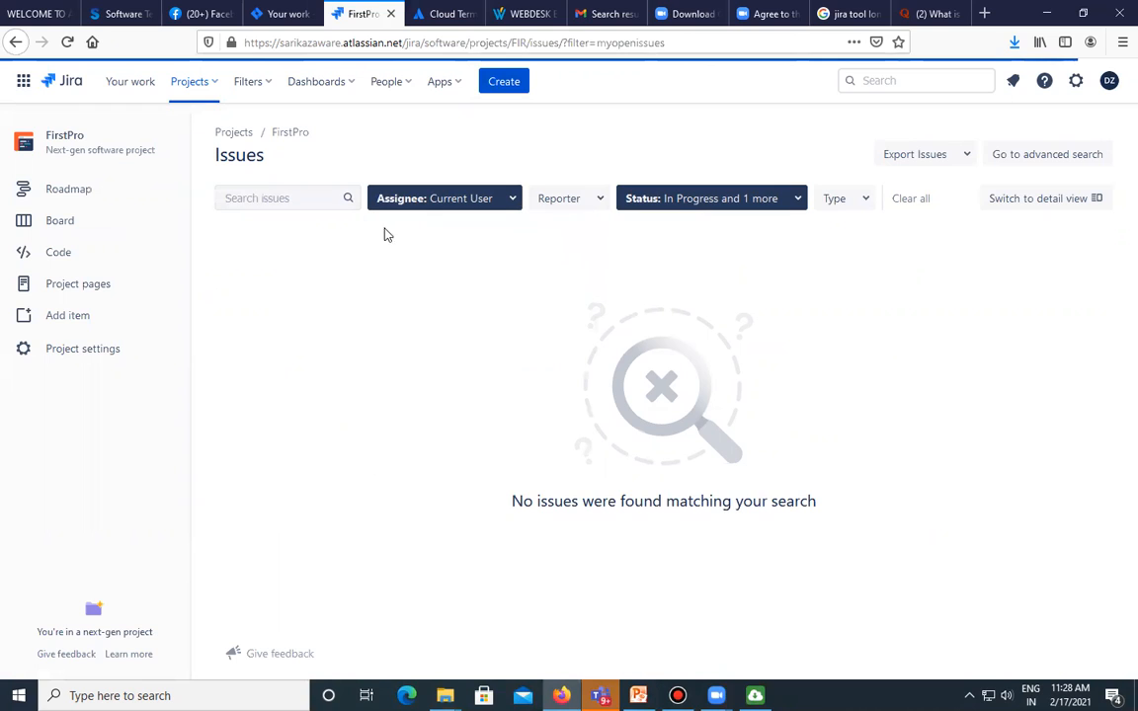
pyautogui.click(801, 207)
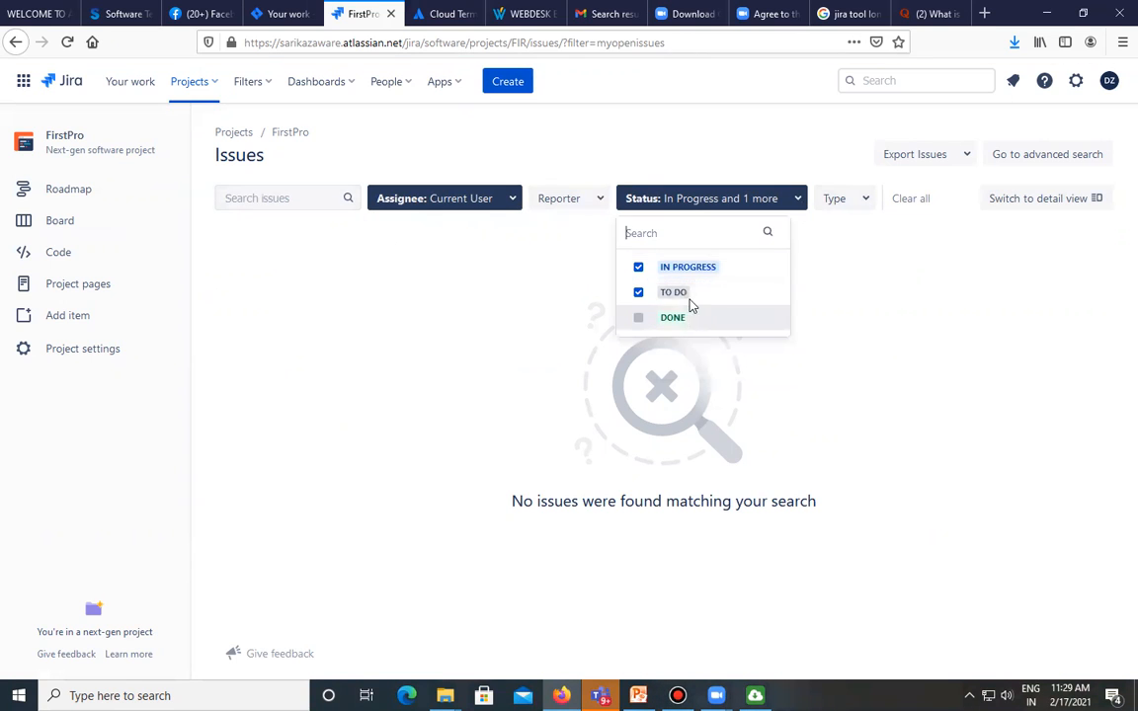
pyautogui.click(678, 272)
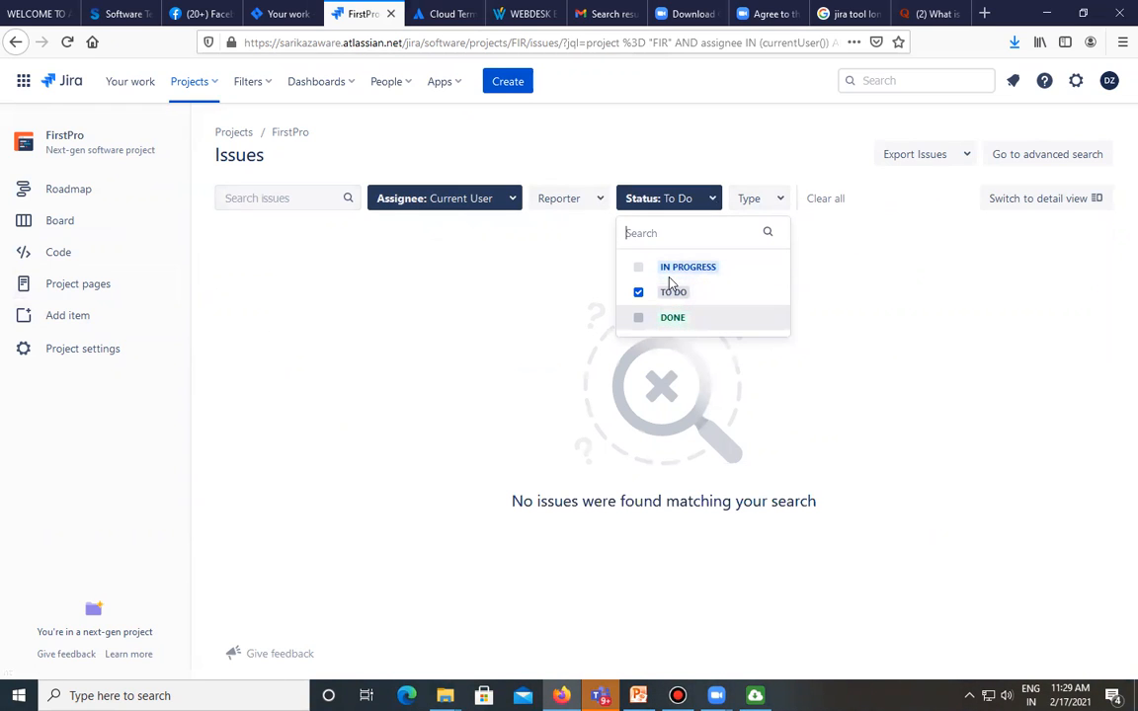
# Open FirstPro's roadmap and complete its introduction to epics and dependencies
pyautogui.click(96, 202)
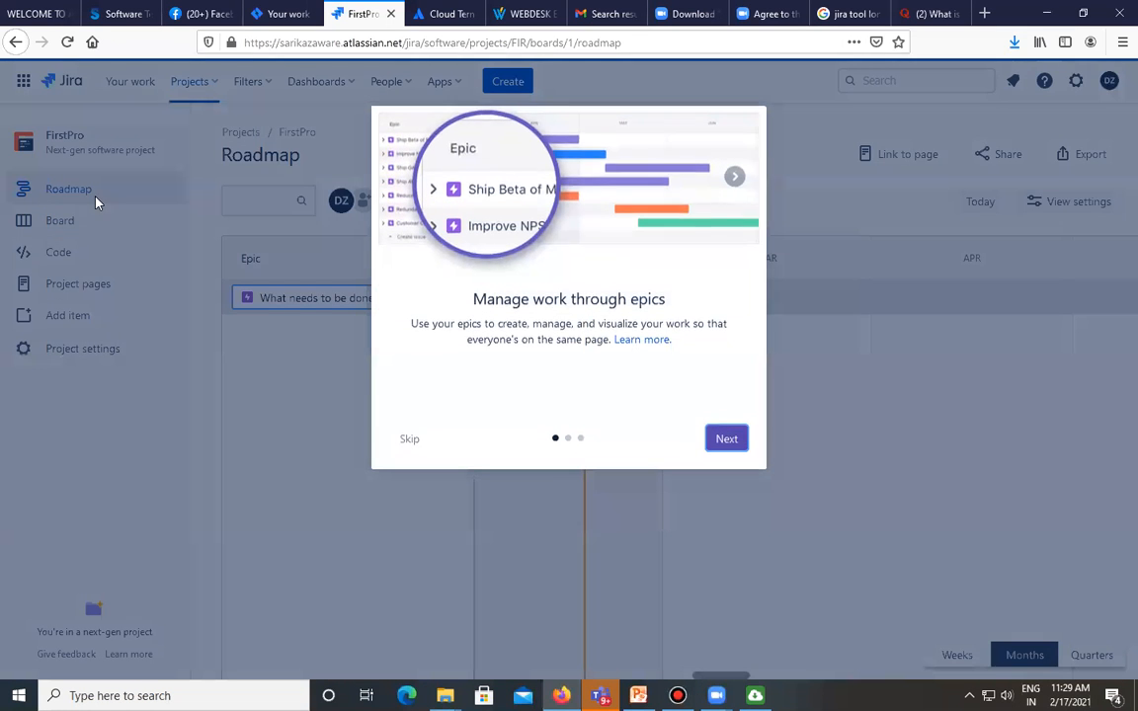
pyautogui.click(726, 440)
pyautogui.click(726, 440)
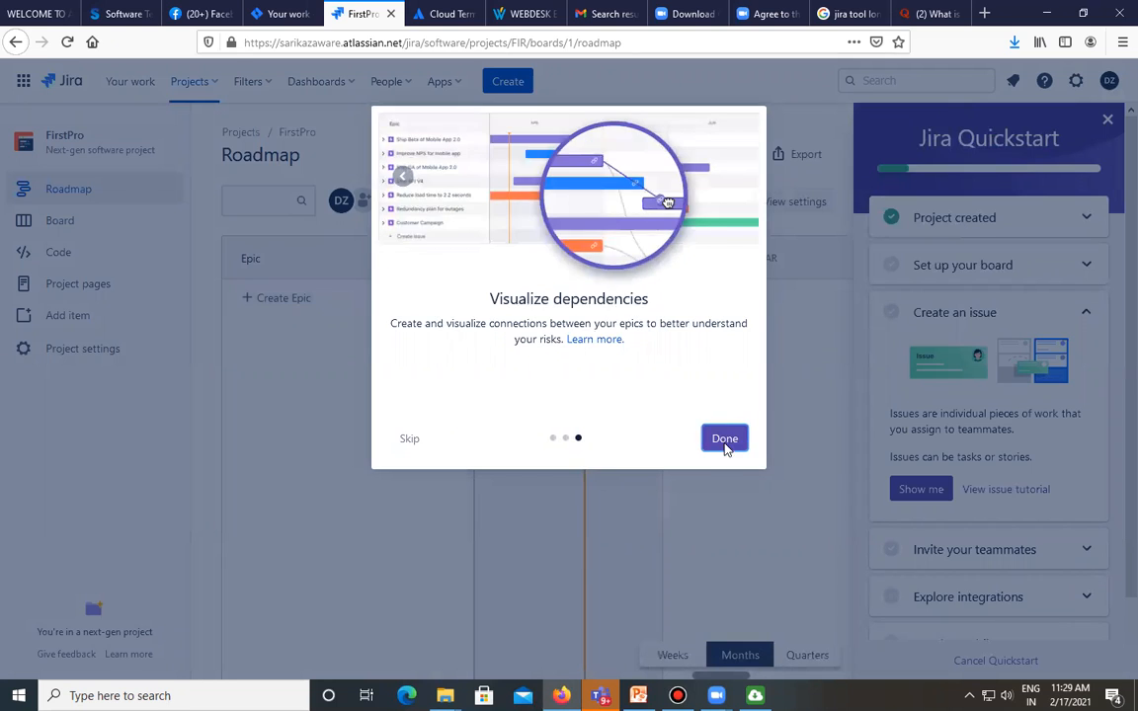
pyautogui.click(726, 440)
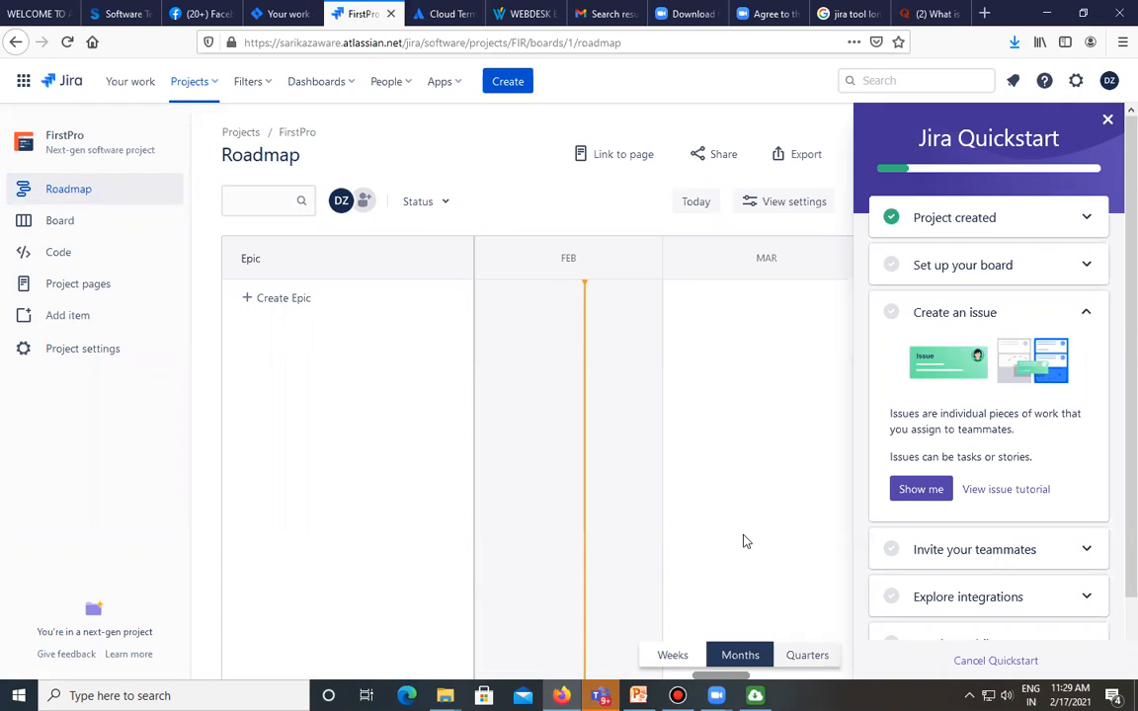
# Show the roadmap timeline in weeks and close the Jira Quickstart guide
pyautogui.click(677, 655)
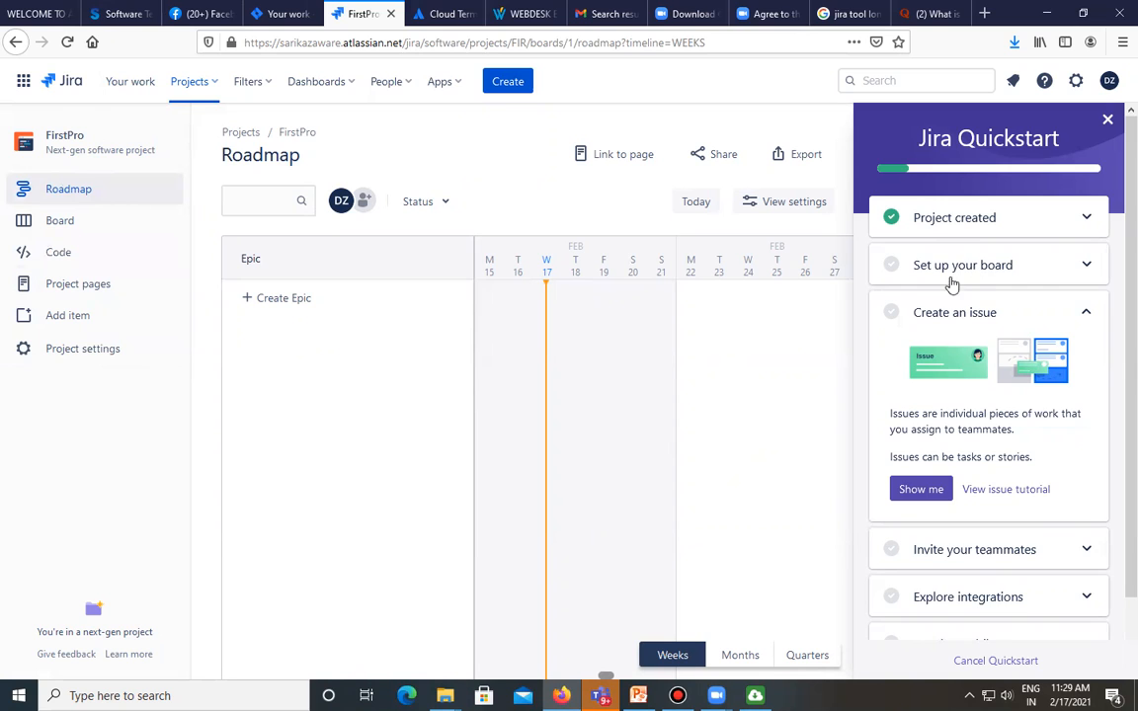
pyautogui.scroll(-2, 952, 287)
pyautogui.scroll(2, 1067, 218)
pyautogui.click(1108, 121)
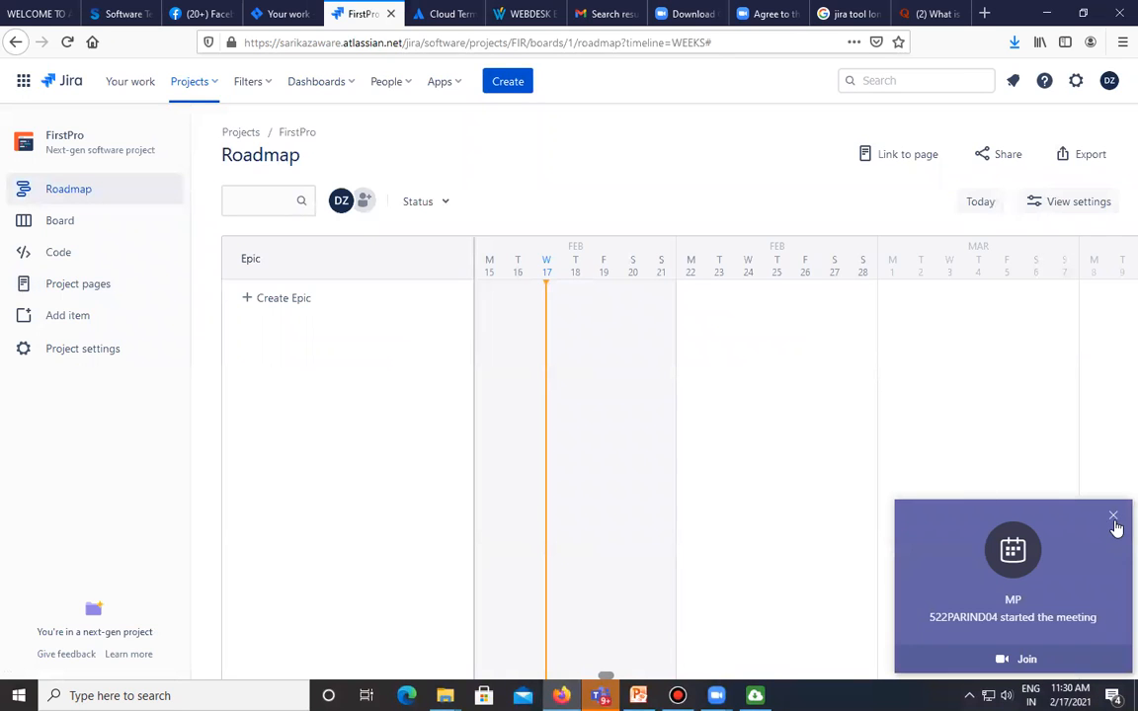
pyautogui.click(1114, 521)
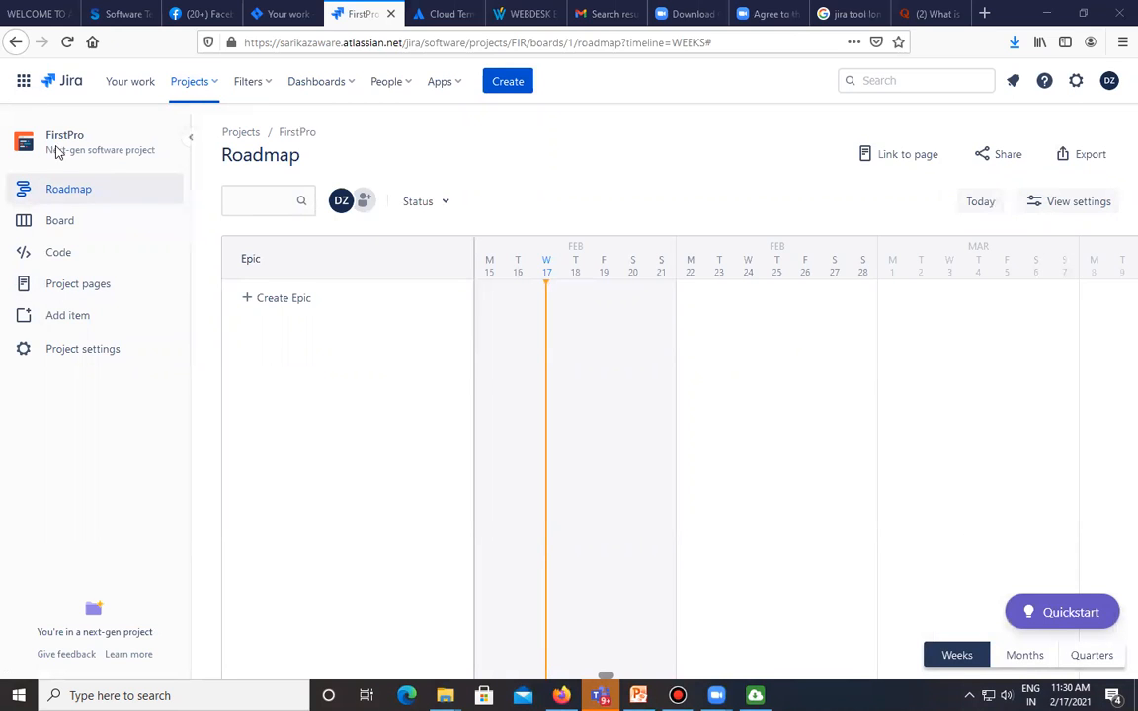